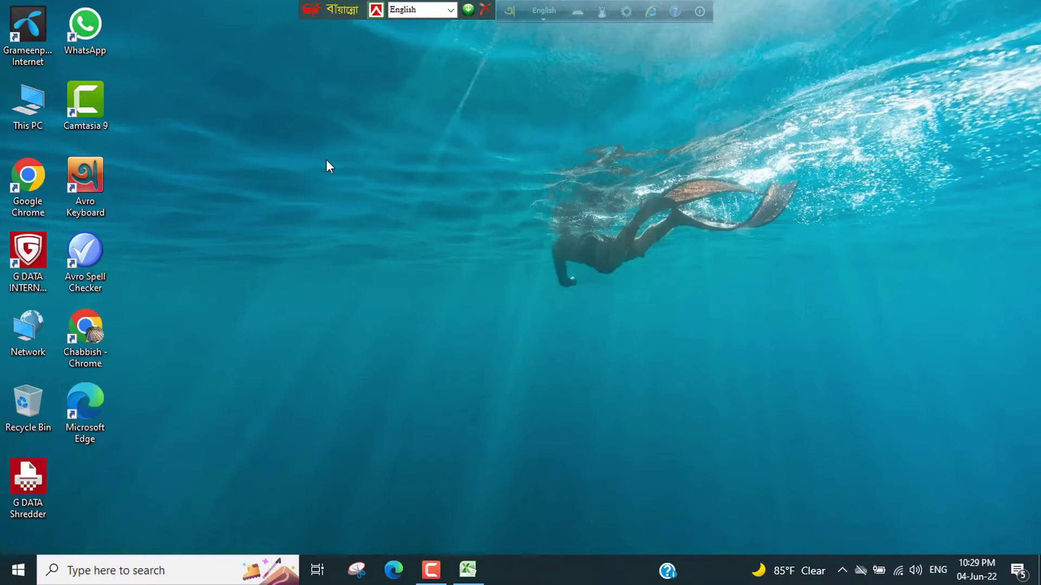
Step: Refresh the desktop repeatedly from its right-click menu
right_click(303, 105)
click(339, 174)
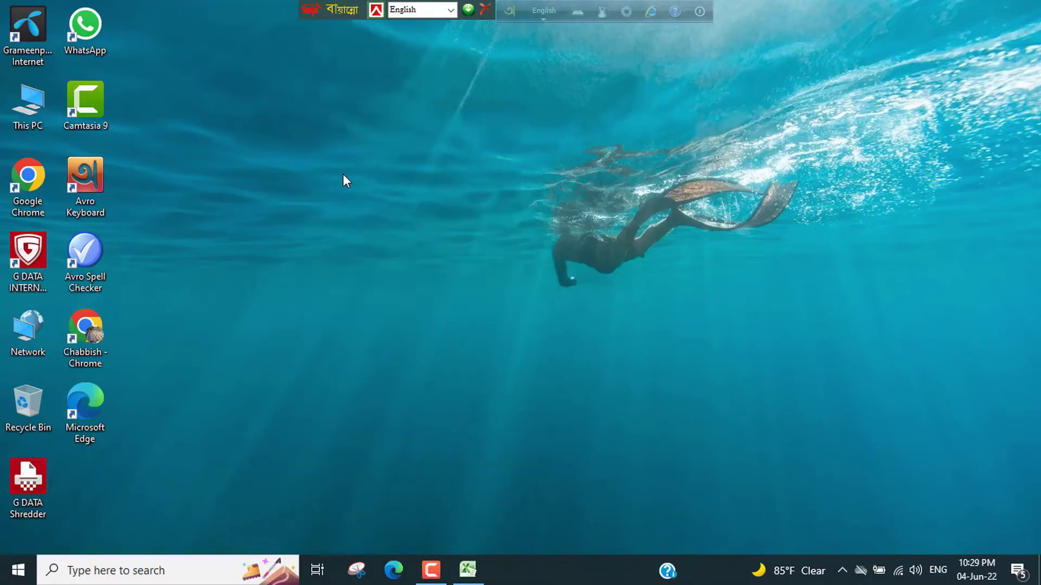
right_click(325, 100)
click(373, 164)
right_click(353, 118)
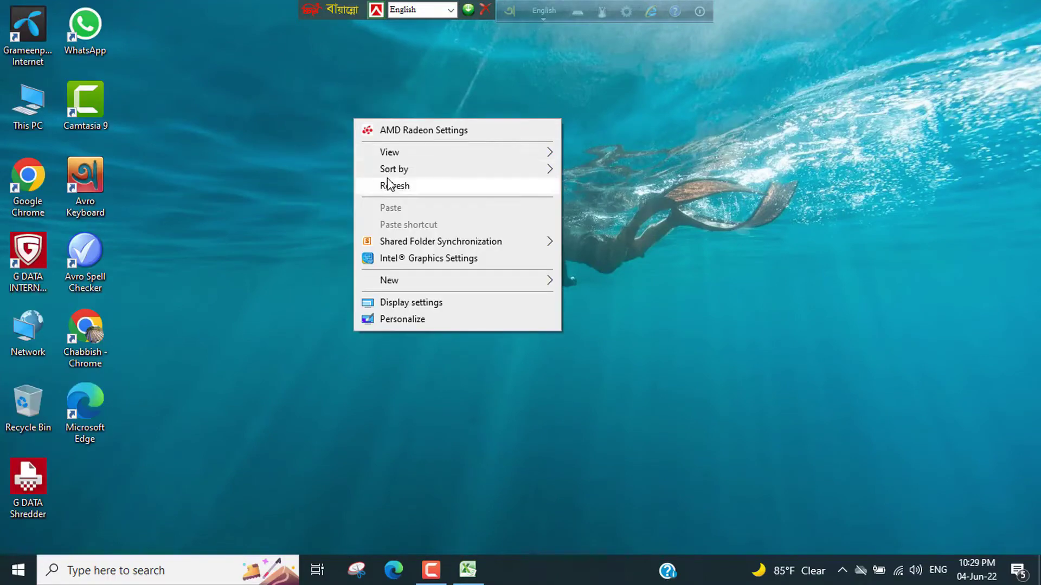
click(388, 182)
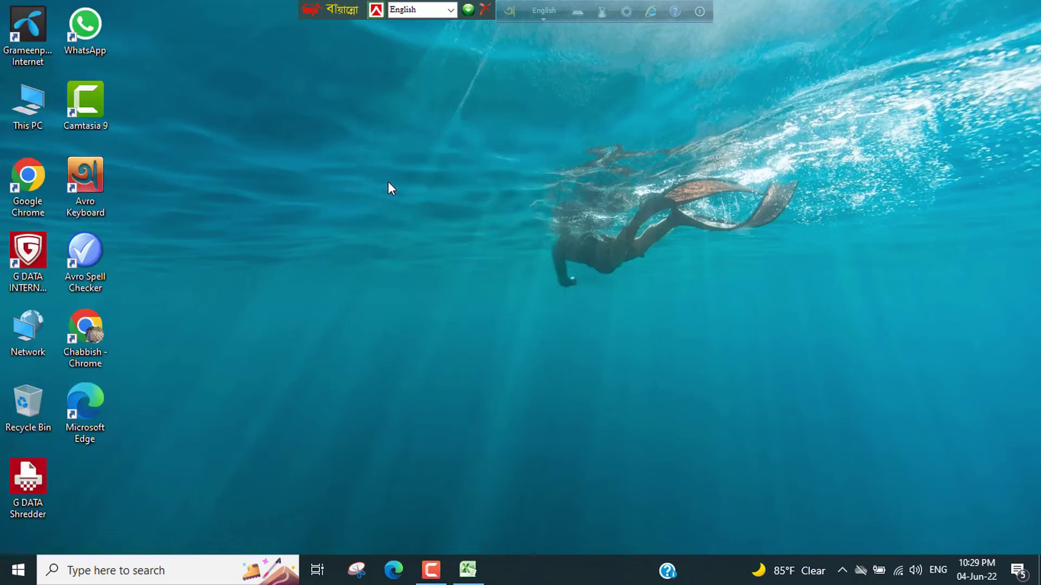
right_click(284, 78)
click(332, 144)
right_click(333, 144)
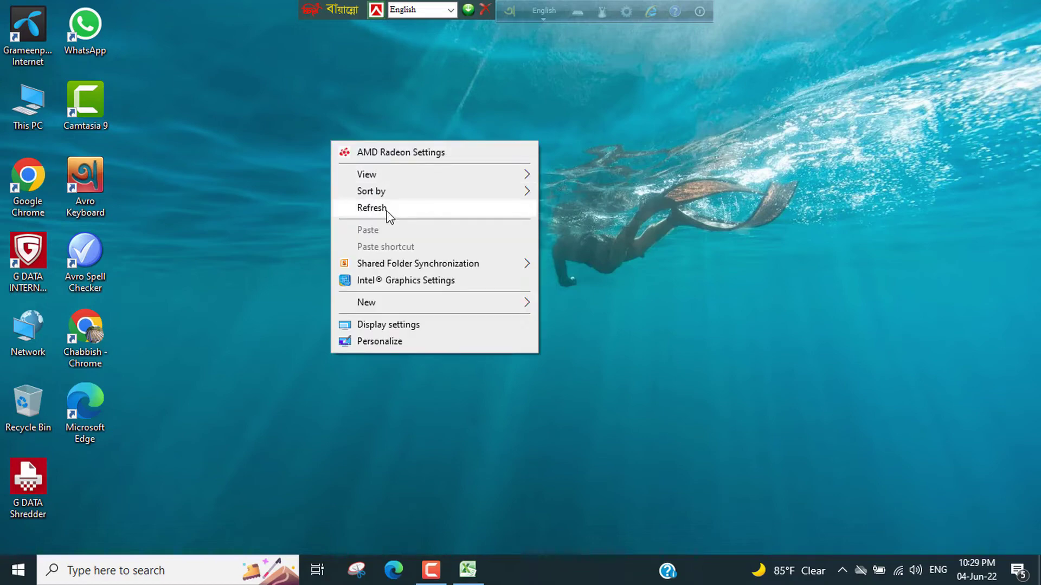
click(387, 212)
right_click(307, 116)
click(345, 177)
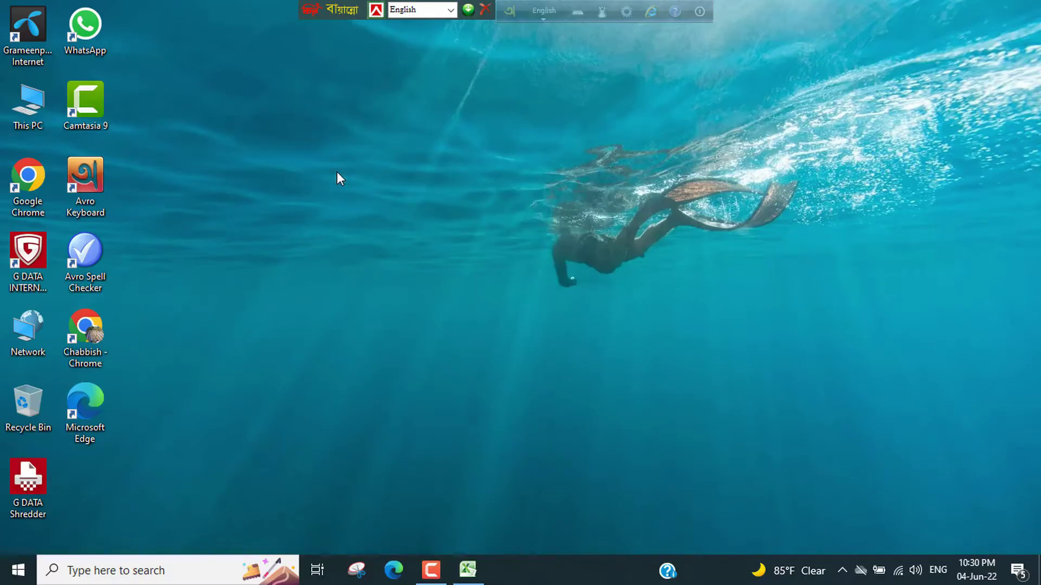
right_click(337, 172)
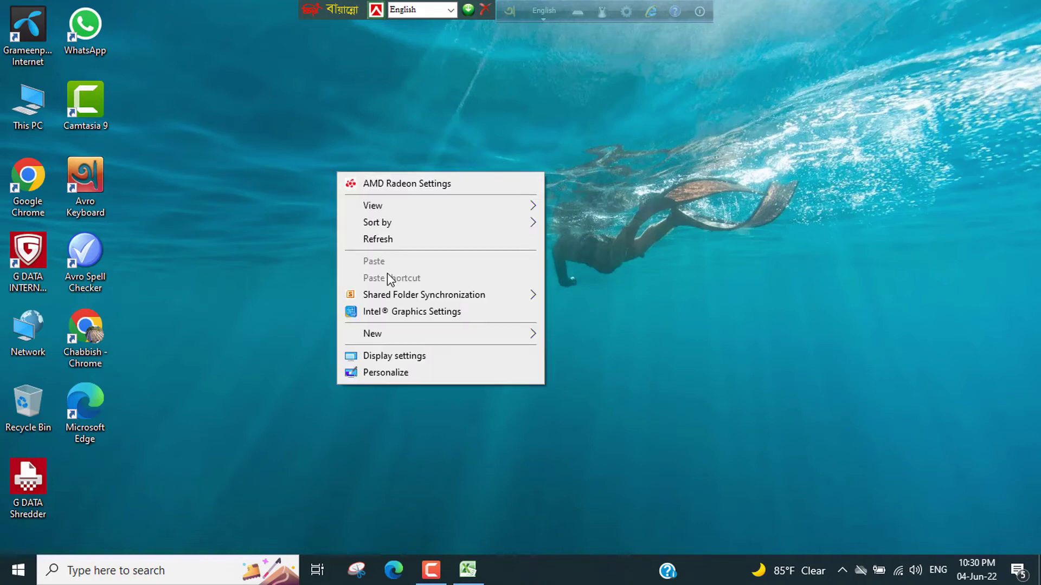
click(392, 240)
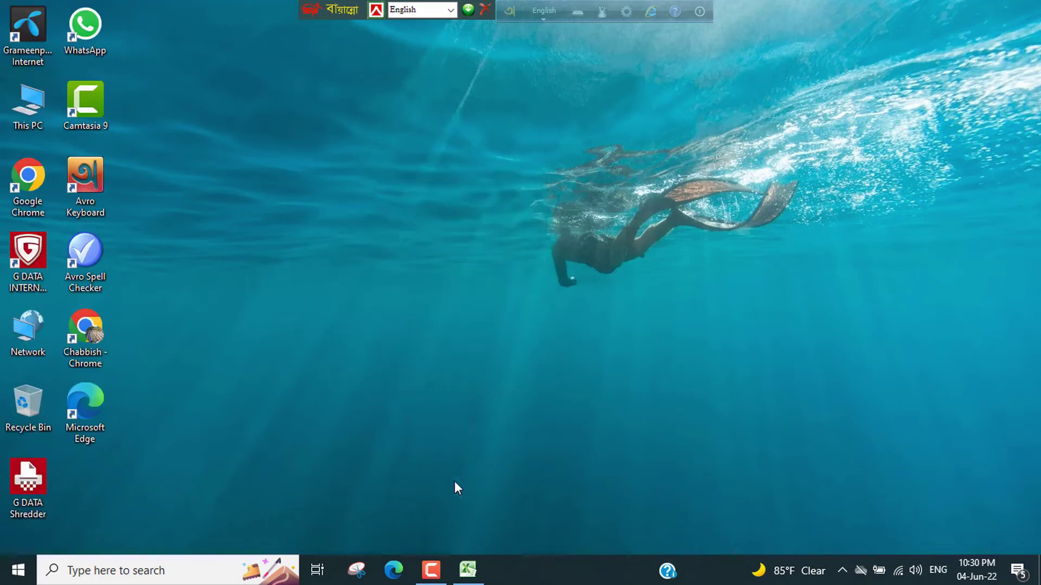
Step: Restore the Excel workbook with the names and numbers table from the taskbar
click(466, 574)
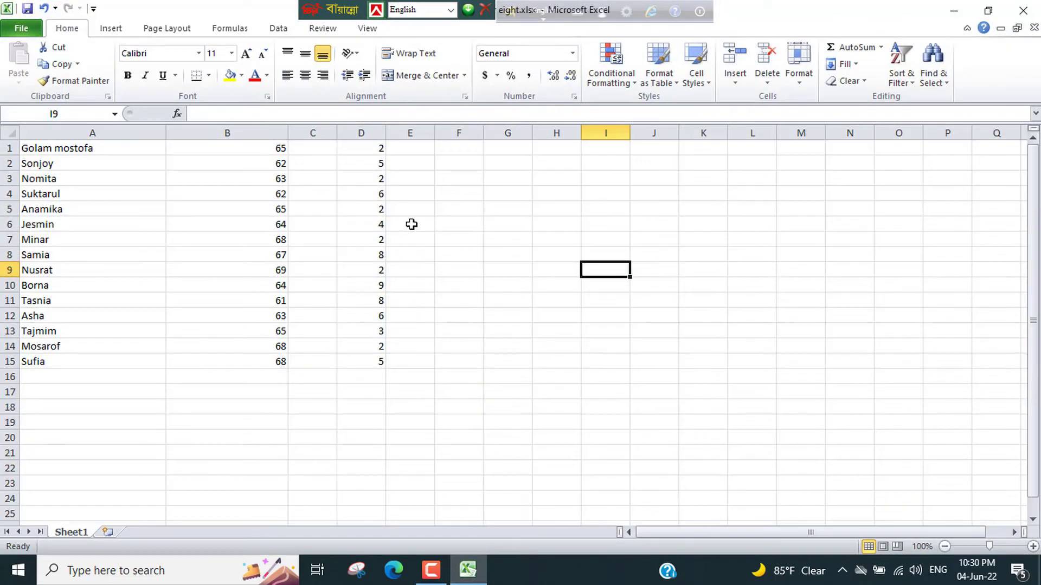
click(412, 178)
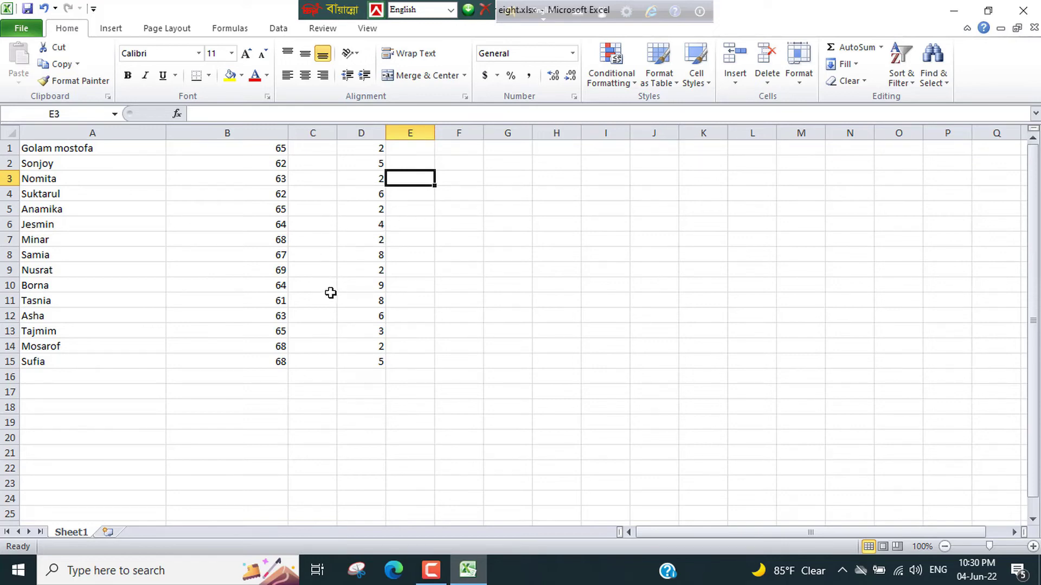
click(457, 150)
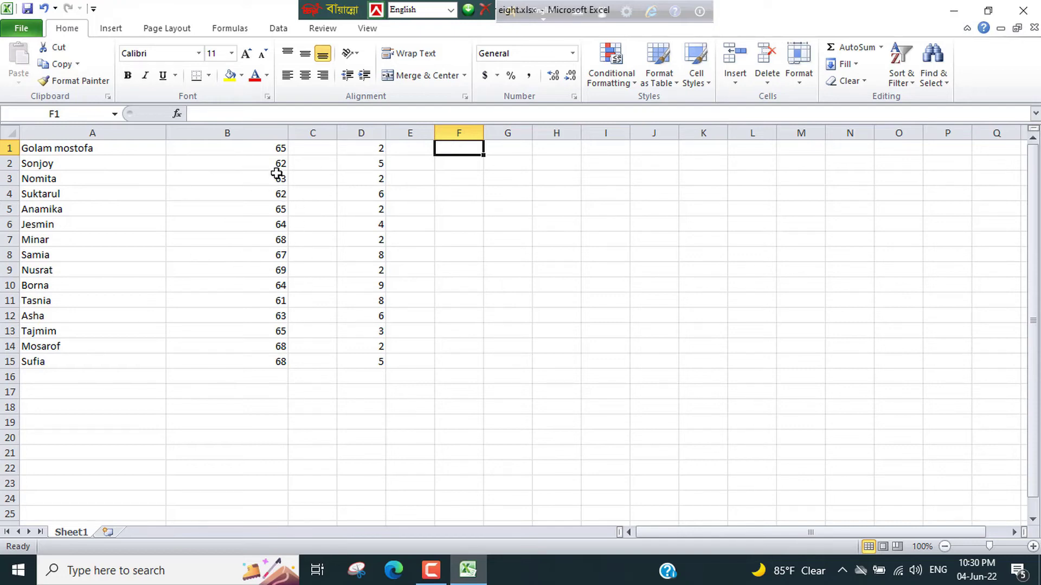
click(276, 151)
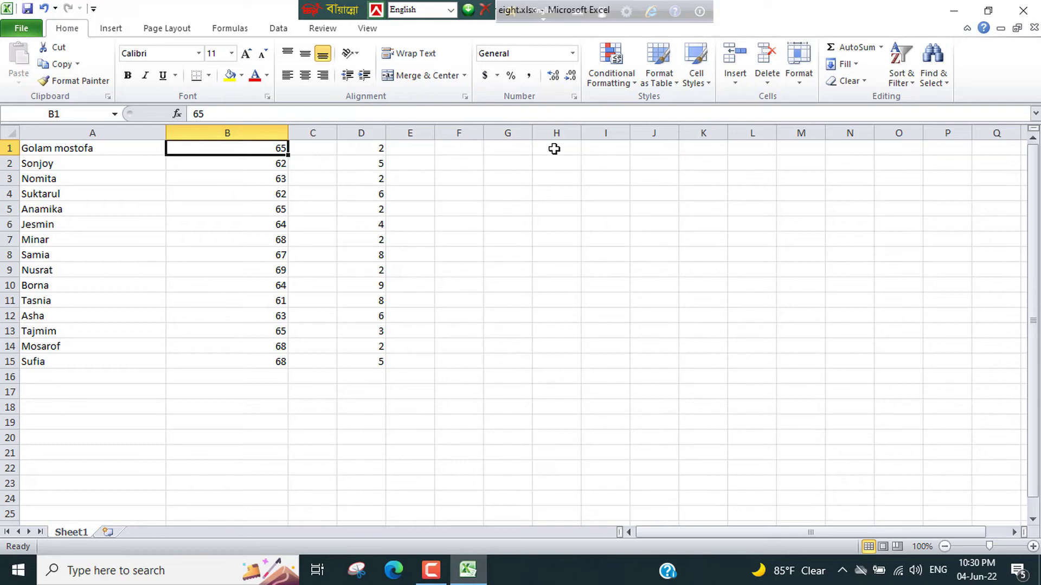
Step: Select cell H1 to hold the result
click(554, 150)
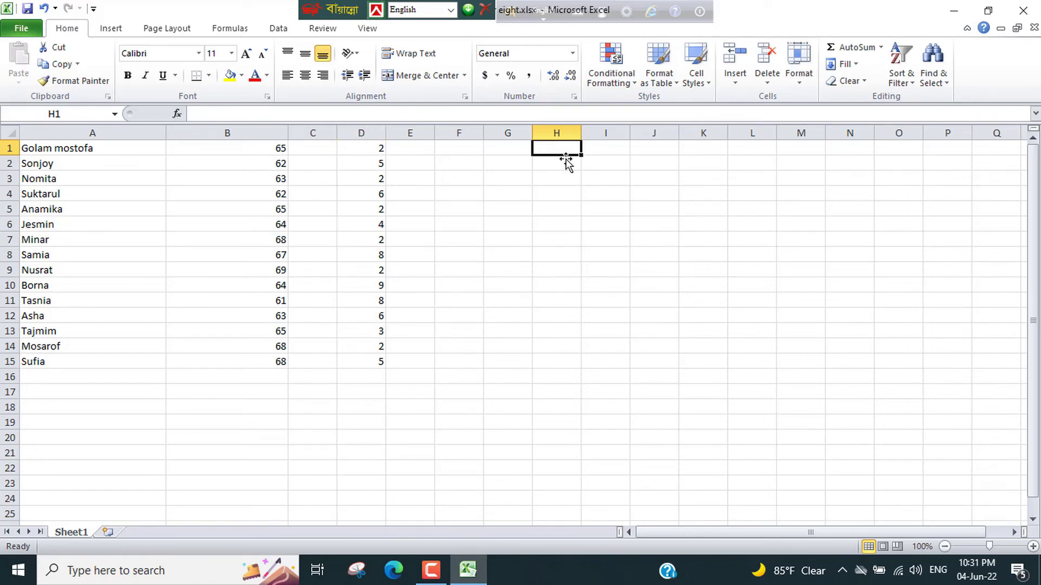
click(521, 153)
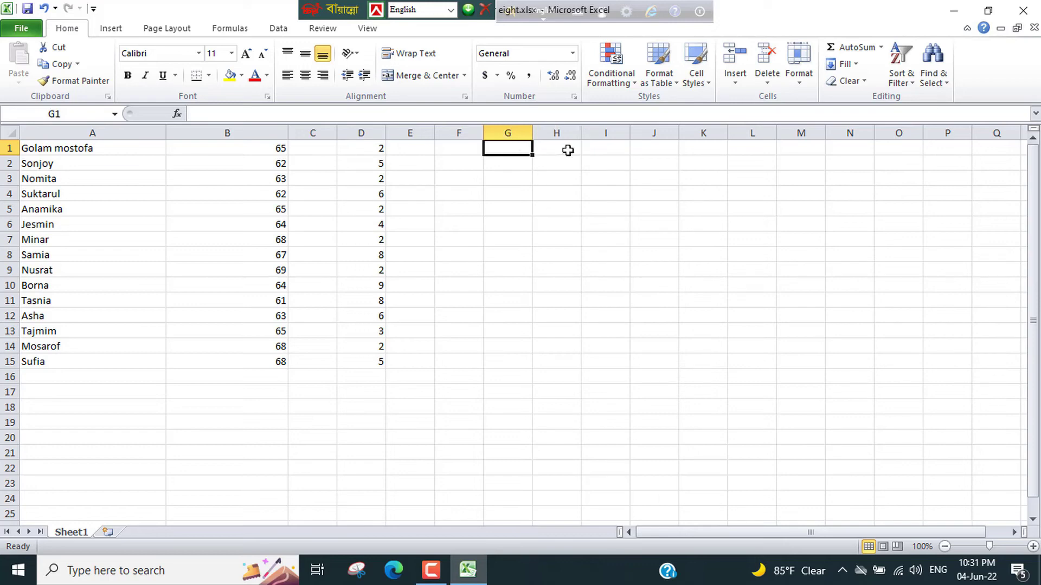
click(567, 151)
click(605, 144)
click(653, 142)
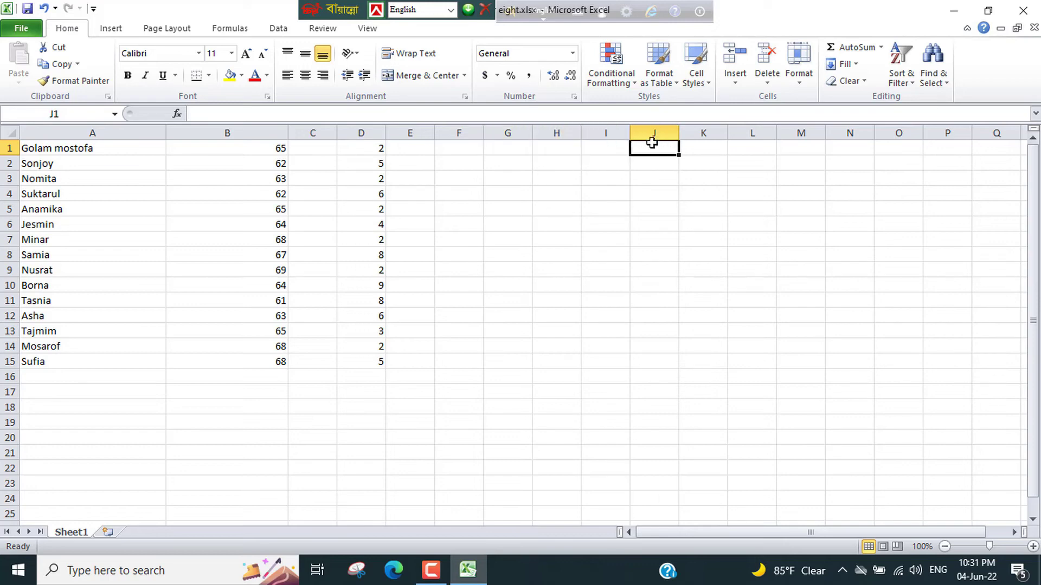
click(602, 151)
click(542, 148)
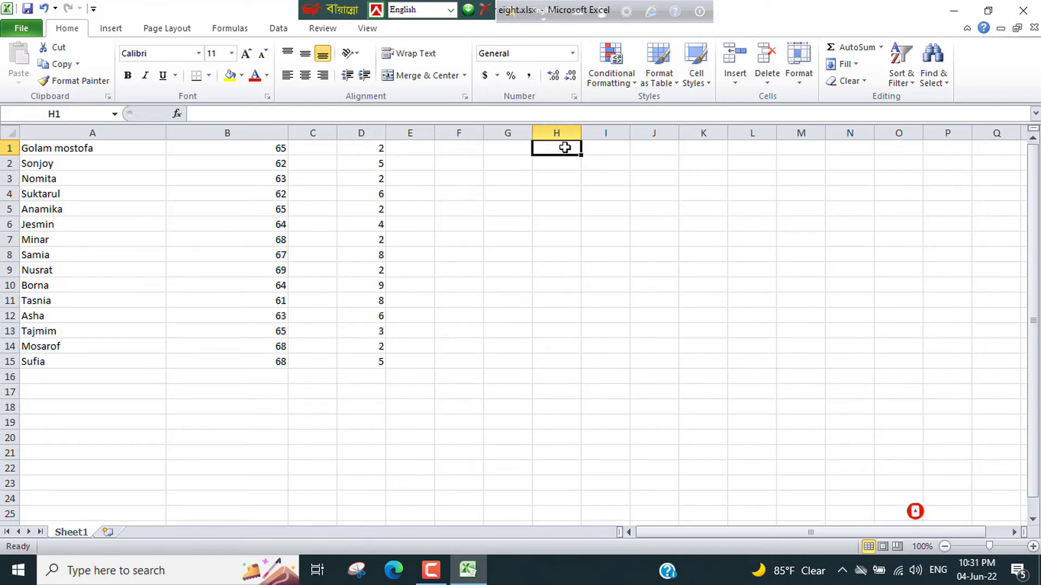
Step: Enter the formula =B1*D1 in cell H1, which returns 130
click(462, 113)
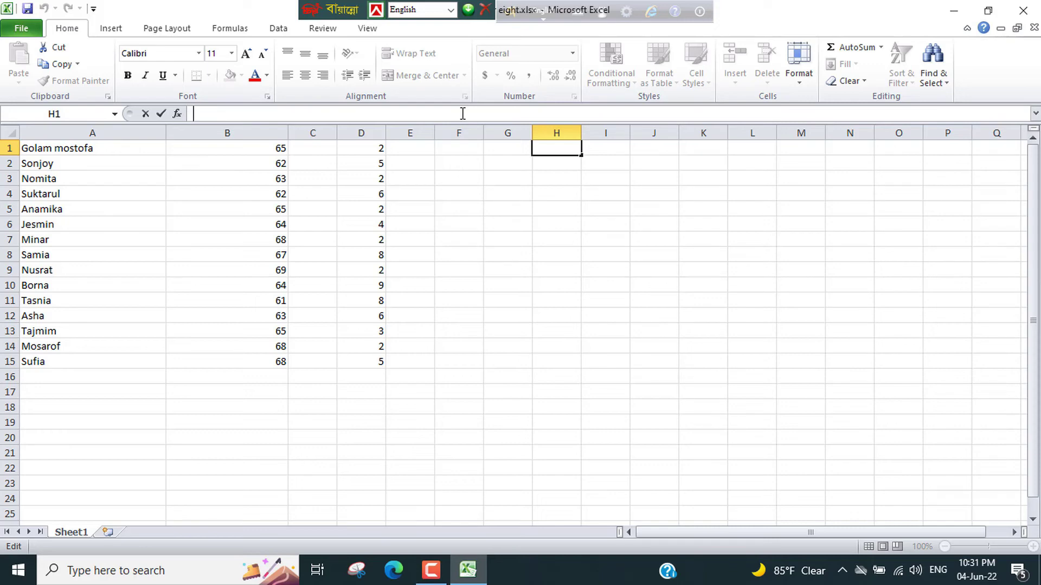
text(=)
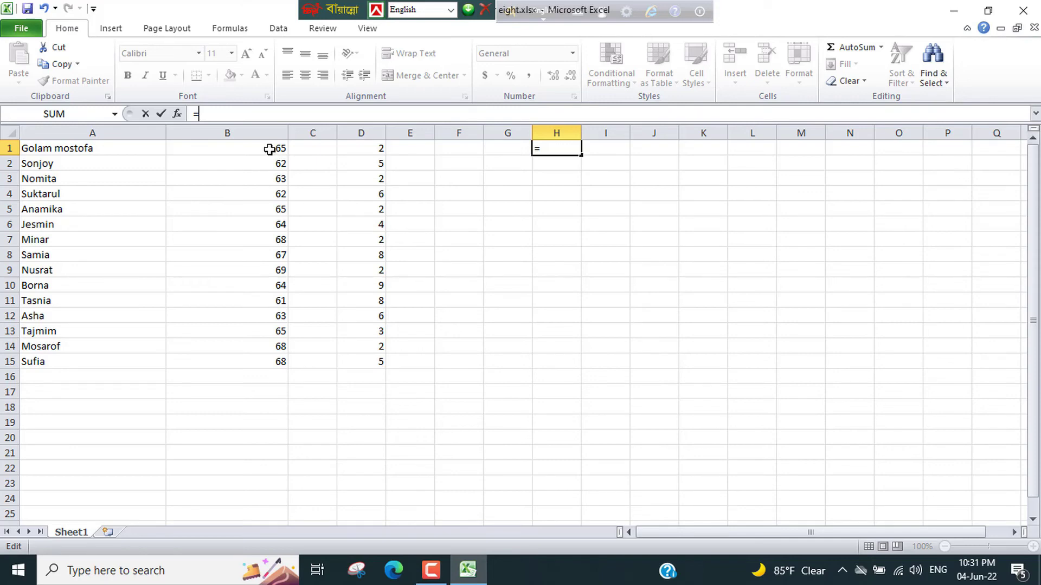
click(269, 149)
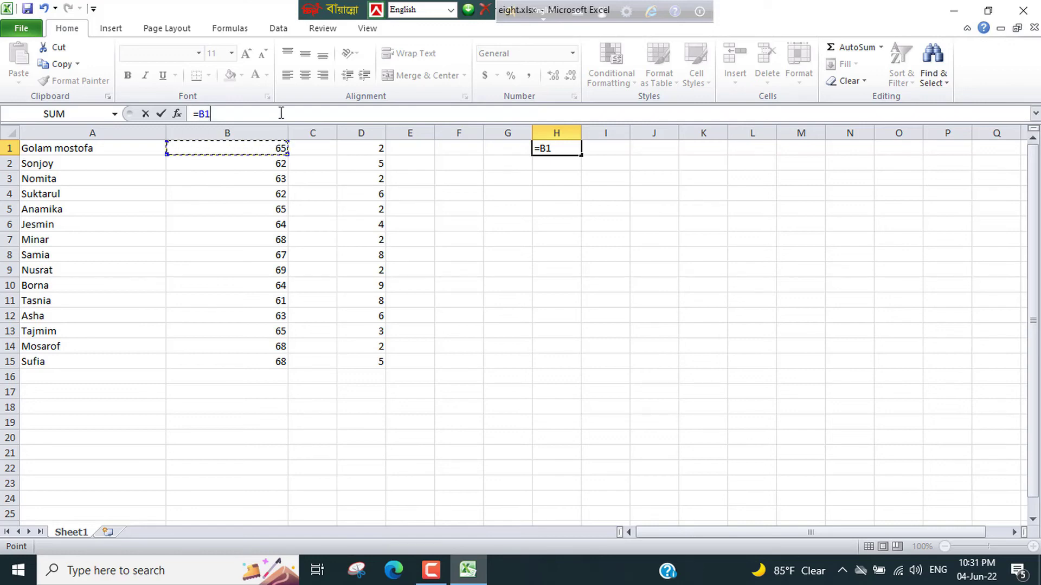
text(*)
click(375, 149)
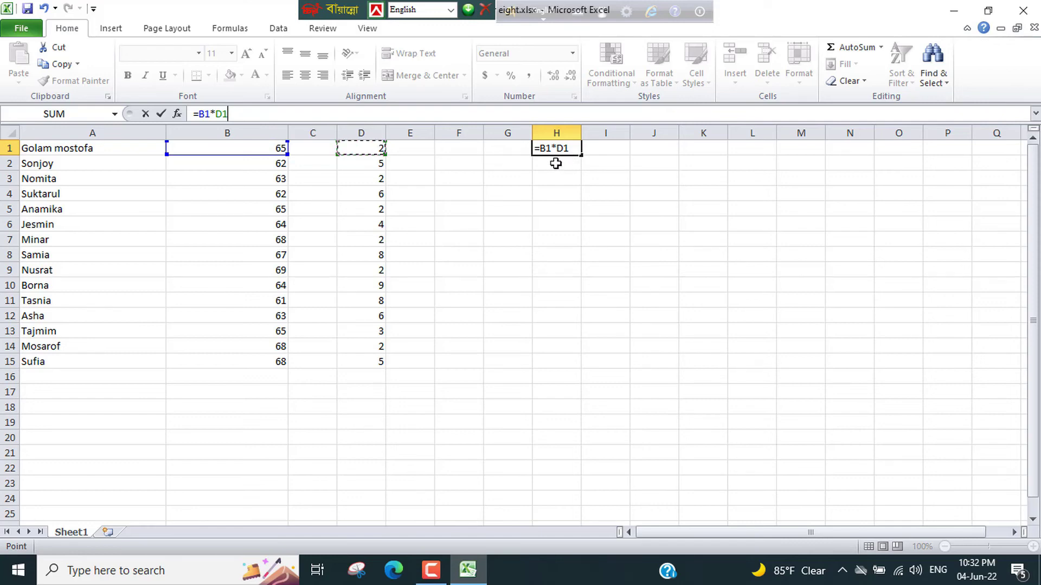
key(Return)
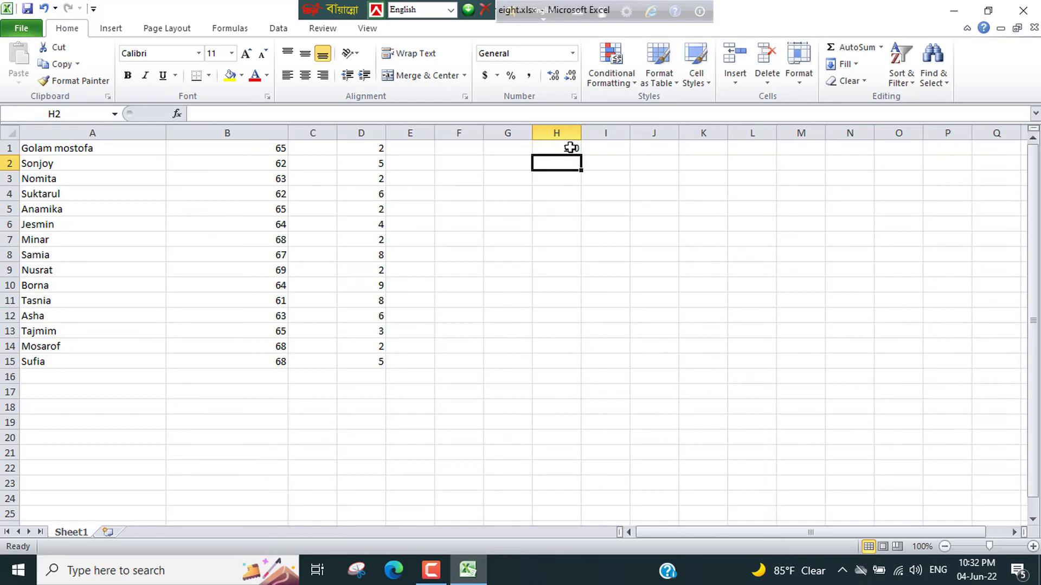
Step: Fill the H1 formula down column H through H15
click(570, 148)
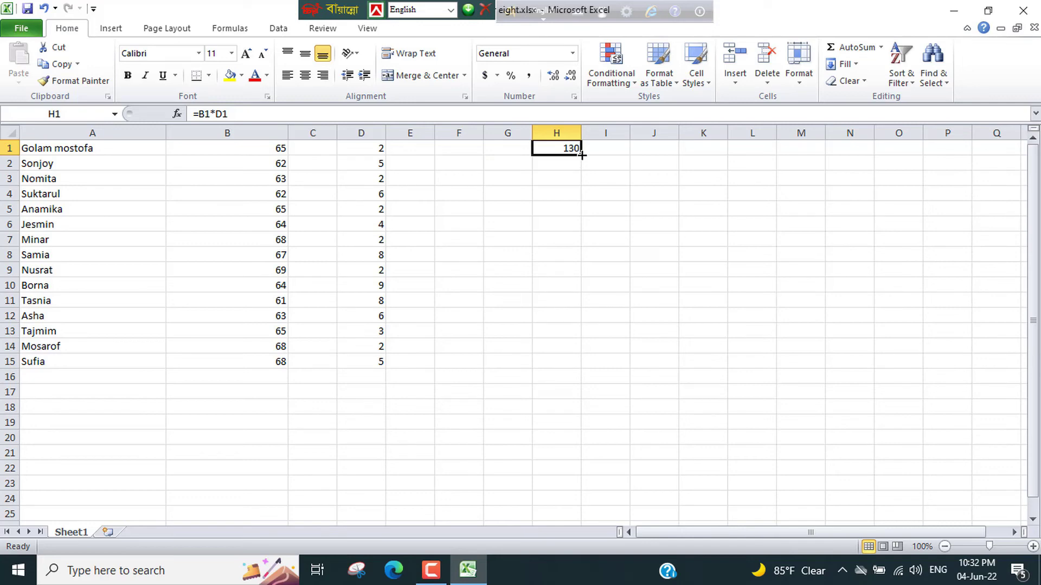
drag(582, 155, 582, 369)
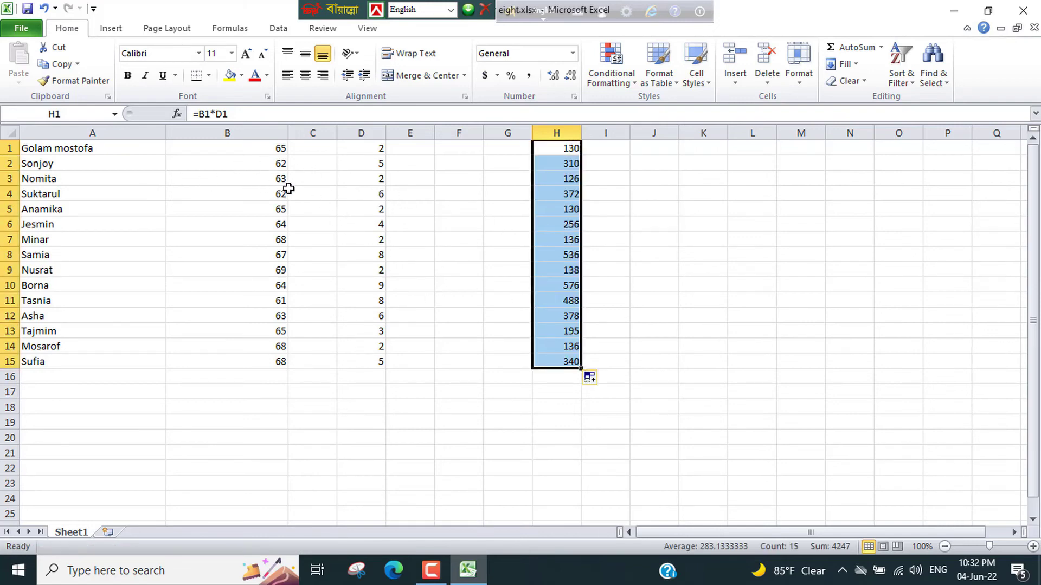
click(597, 181)
click(568, 152)
Step: Verify the copied formulas in H4, H7 and H9–H12, e.g. =B12*D12 giving 378
click(571, 194)
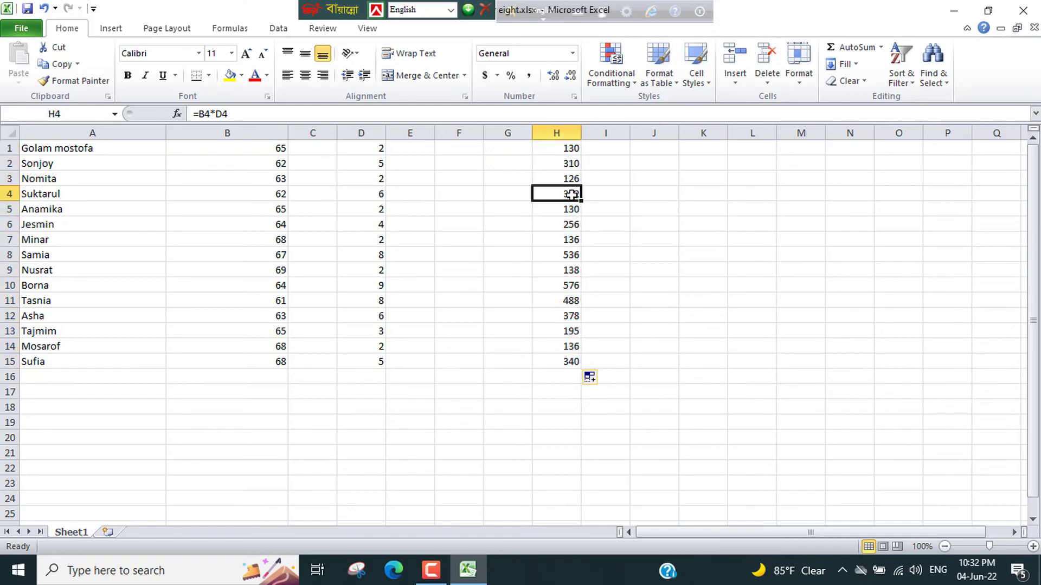
click(571, 240)
click(569, 271)
click(567, 287)
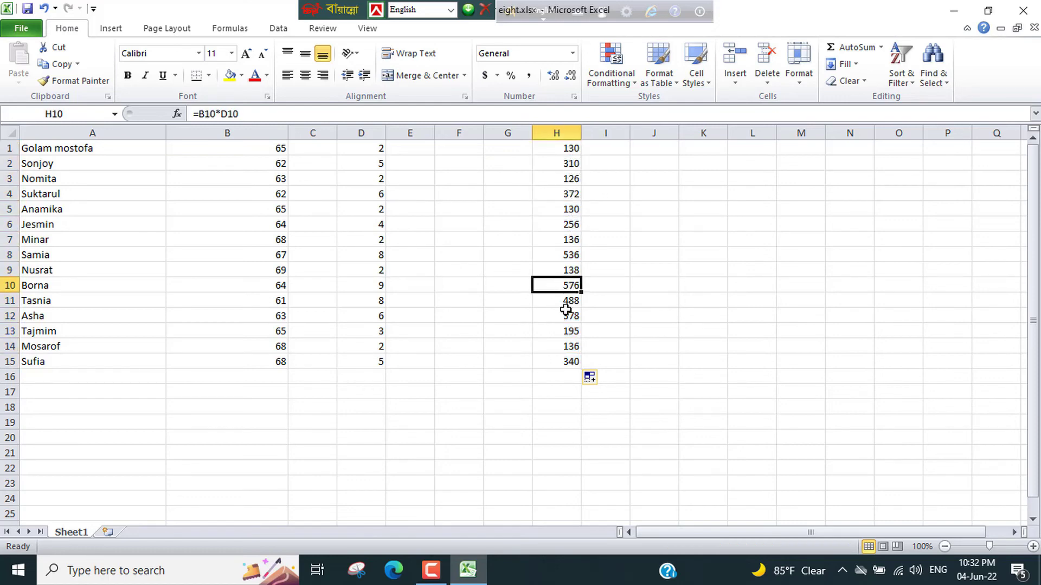
click(567, 300)
click(567, 315)
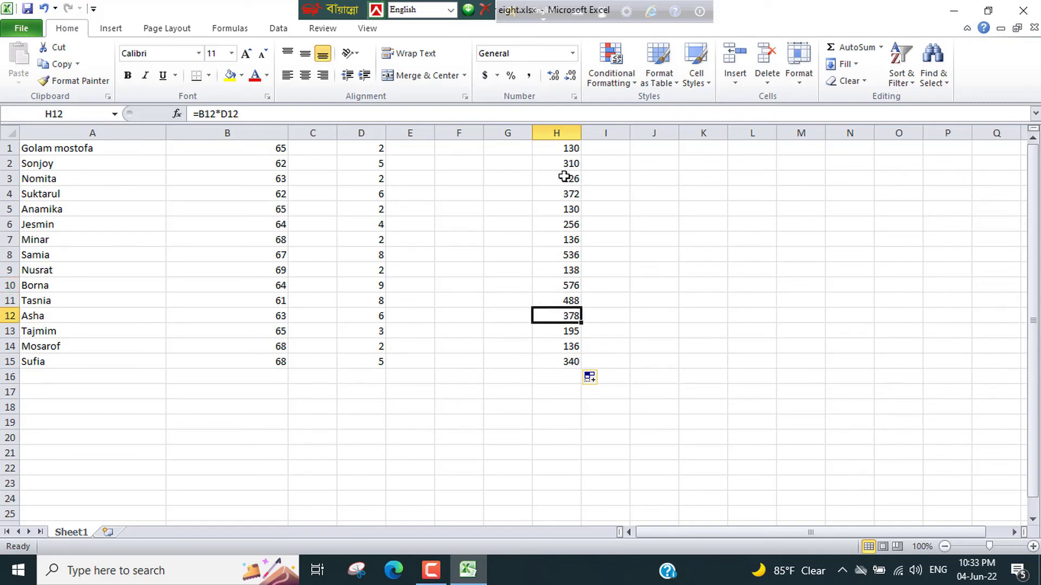